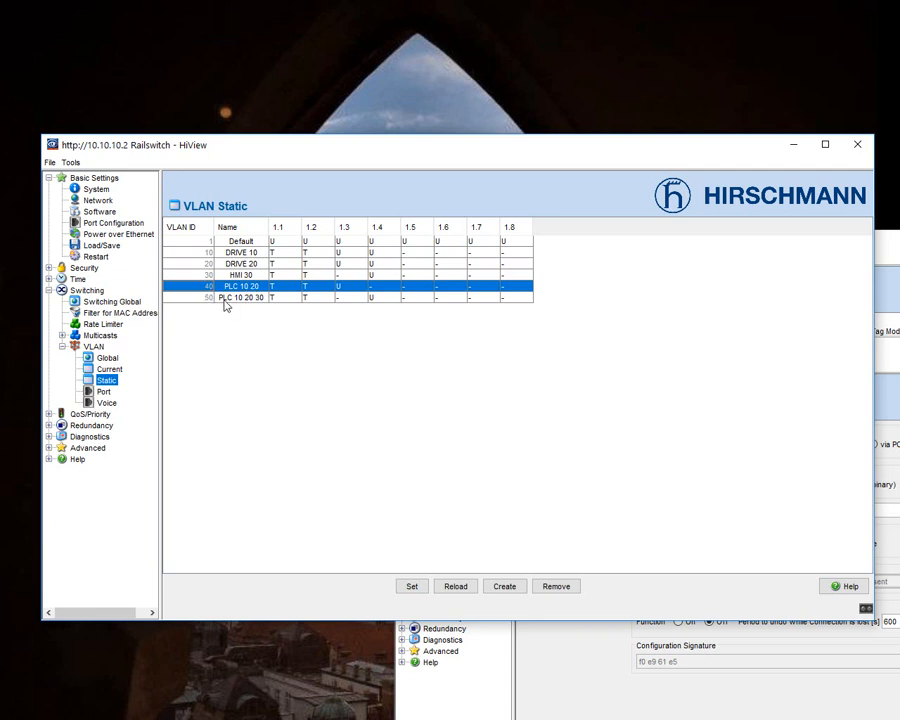
Step: Examine the port memberships of VLANs 40 and 50 in the static VLAN table of switch 10.10.10.2, sorted by VLAN ID
left_click(225, 298)
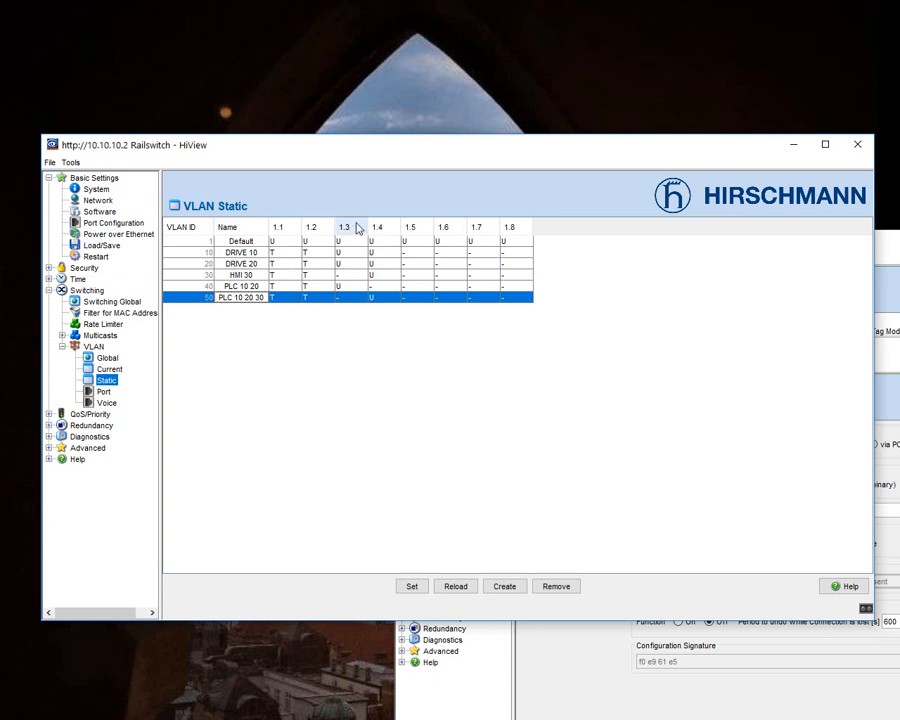
left_click(346, 227)
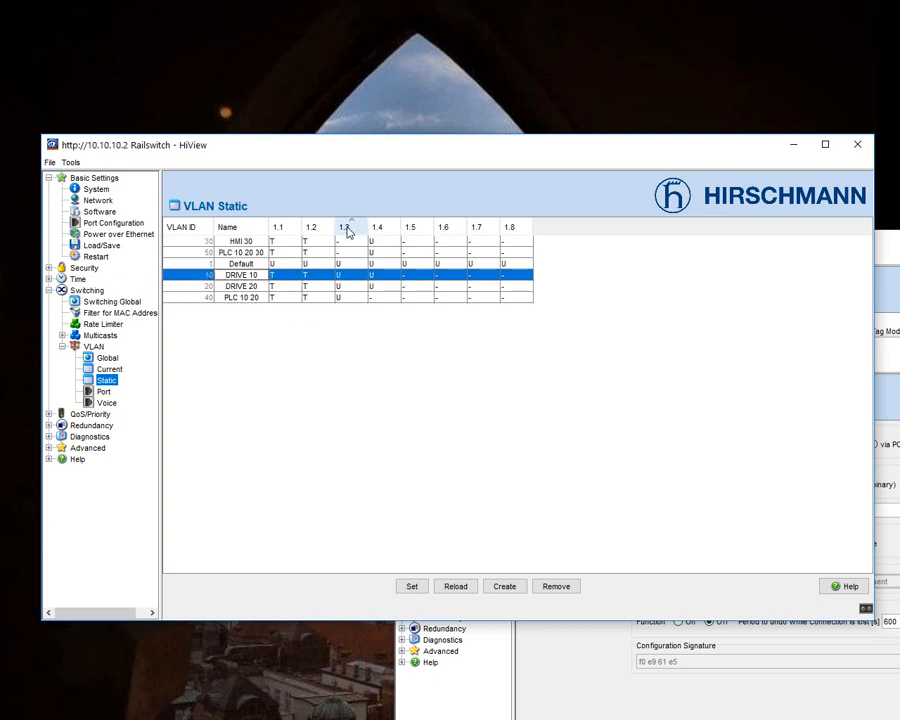
left_click(198, 229)
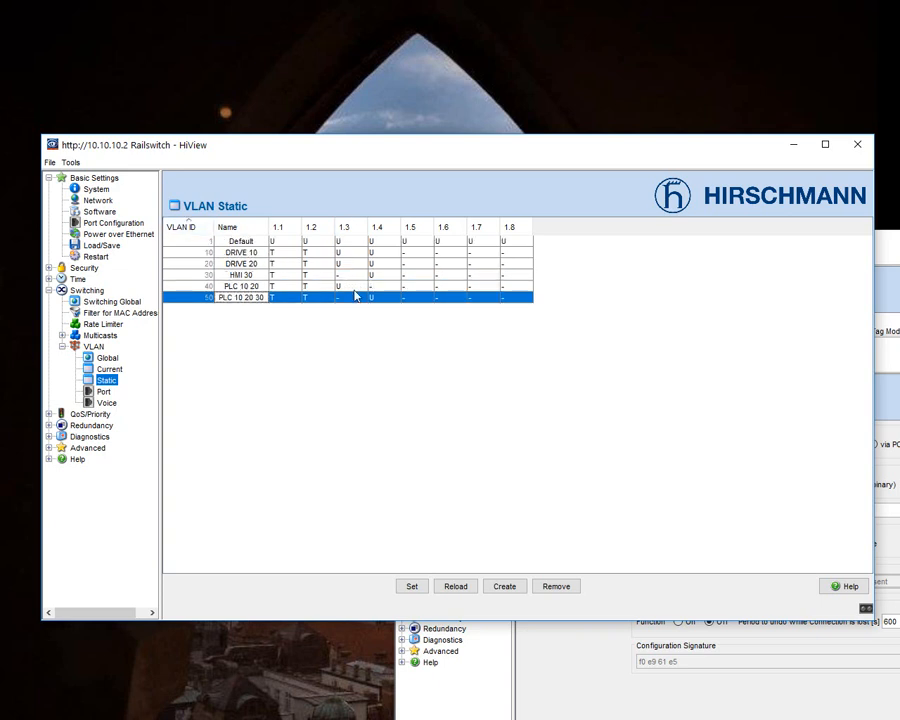
left_click(196, 288)
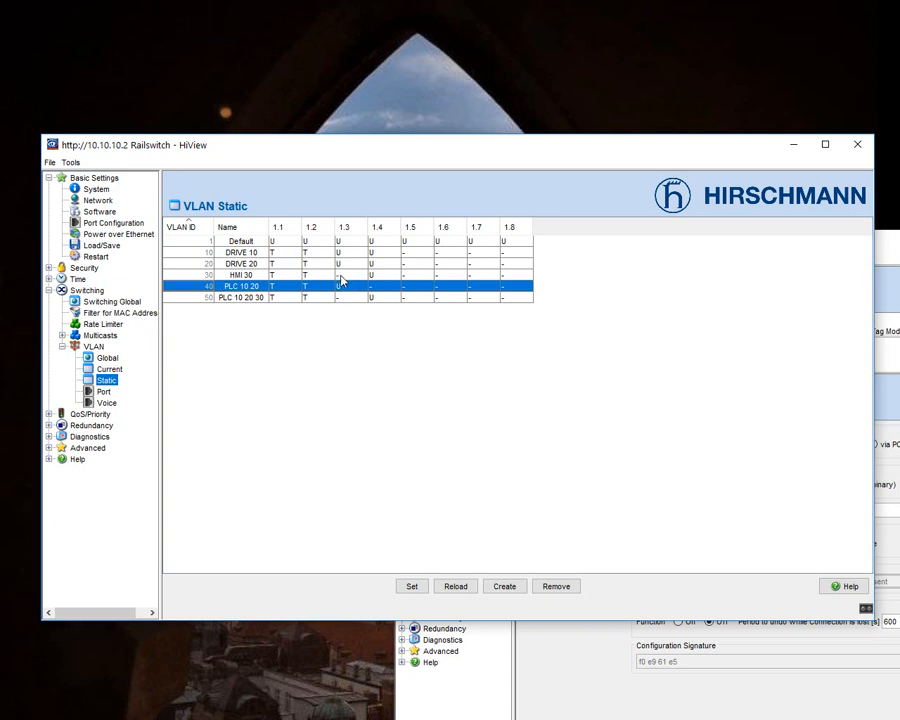
left_click(198, 299)
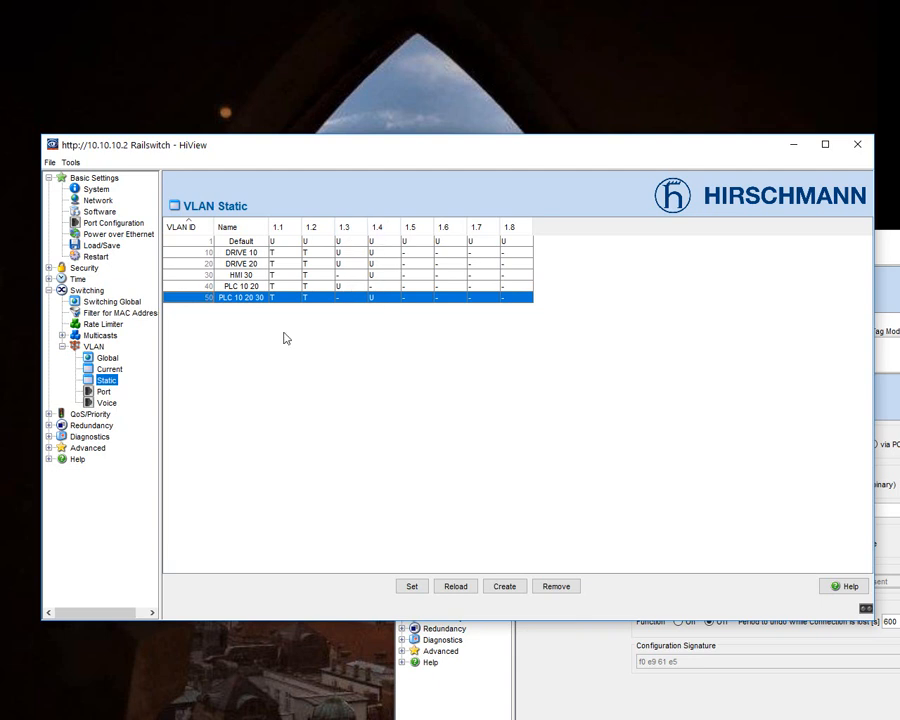
Step: Check the port VLAN IDs of ports 1.3 and 1.4 and the Load/Save settings on switch 10.10.10.2
left_click(104, 391)
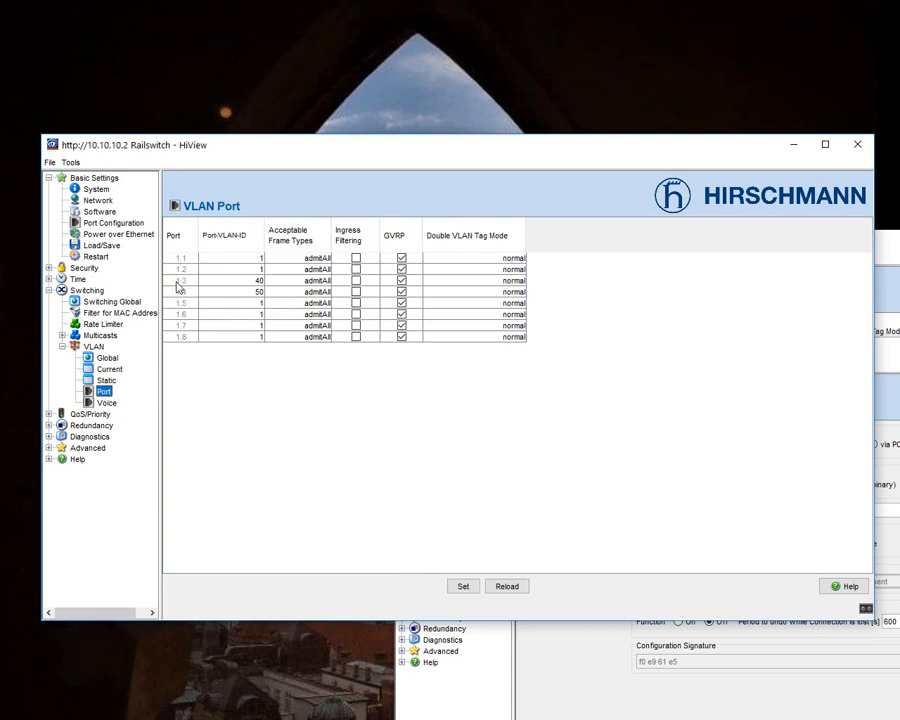
left_click(176, 283)
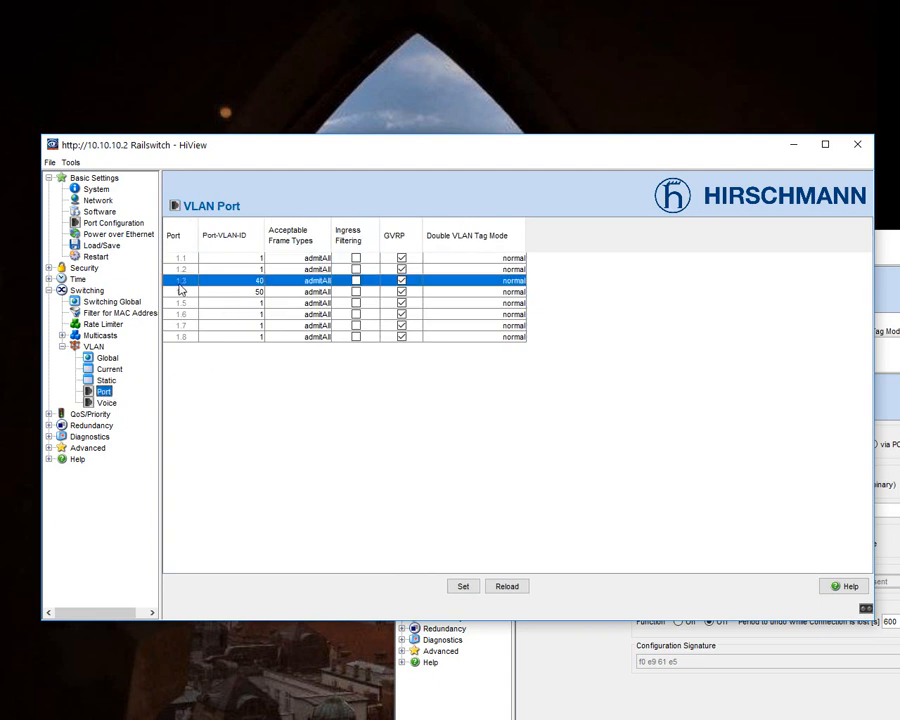
left_click(172, 294)
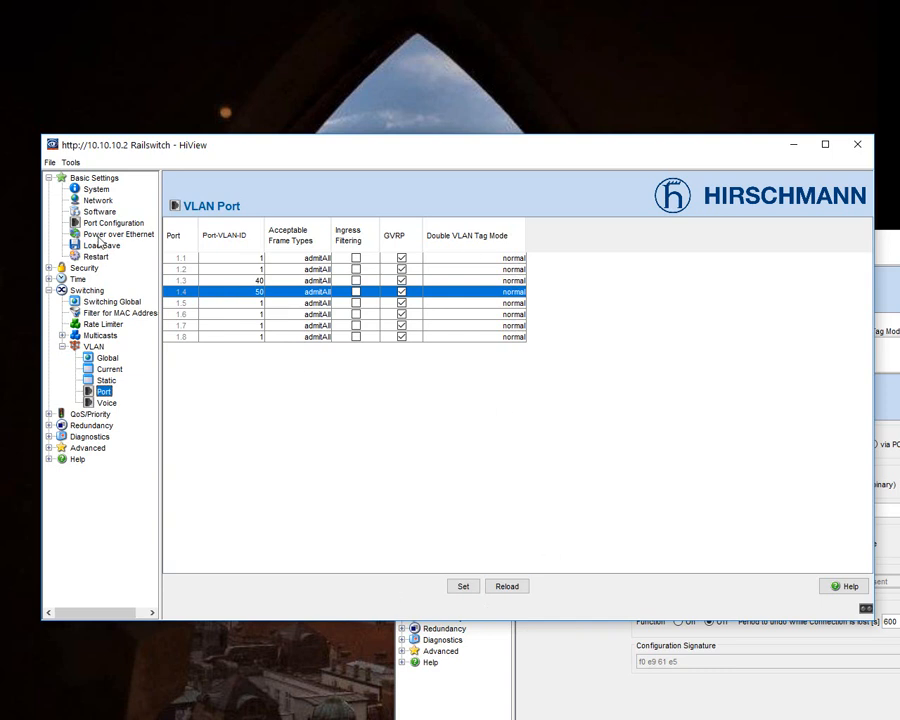
left_click(102, 246)
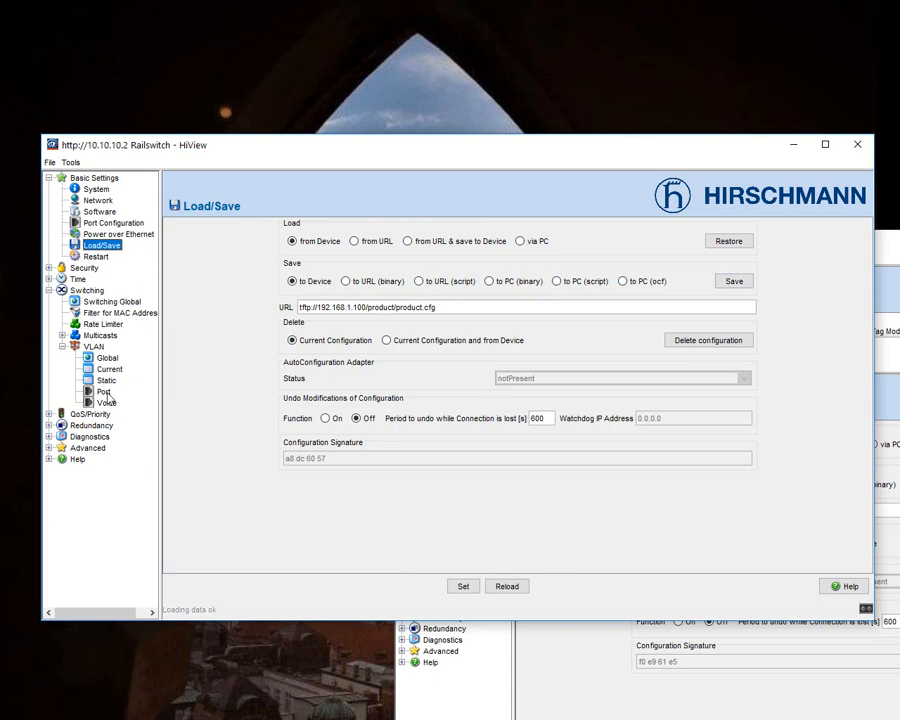
left_click(106, 380)
left_click(109, 369)
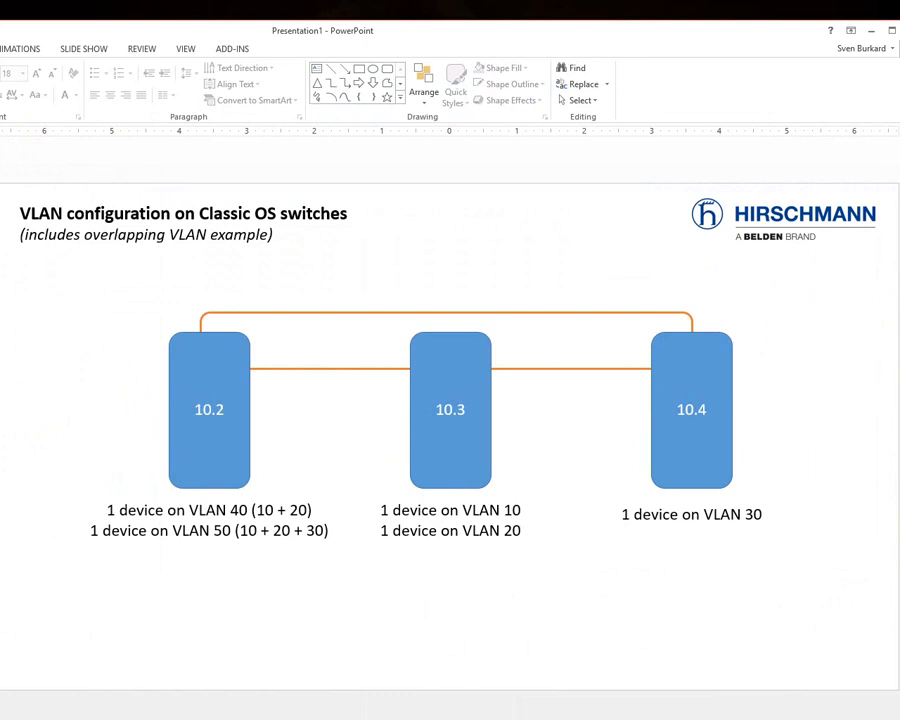
Step: Switch to the 10.10.10.3 switch and examine the static port memberships of VLANs 10, 20, 40 and 50
key("alt+Tab")
key("alt+Tab")
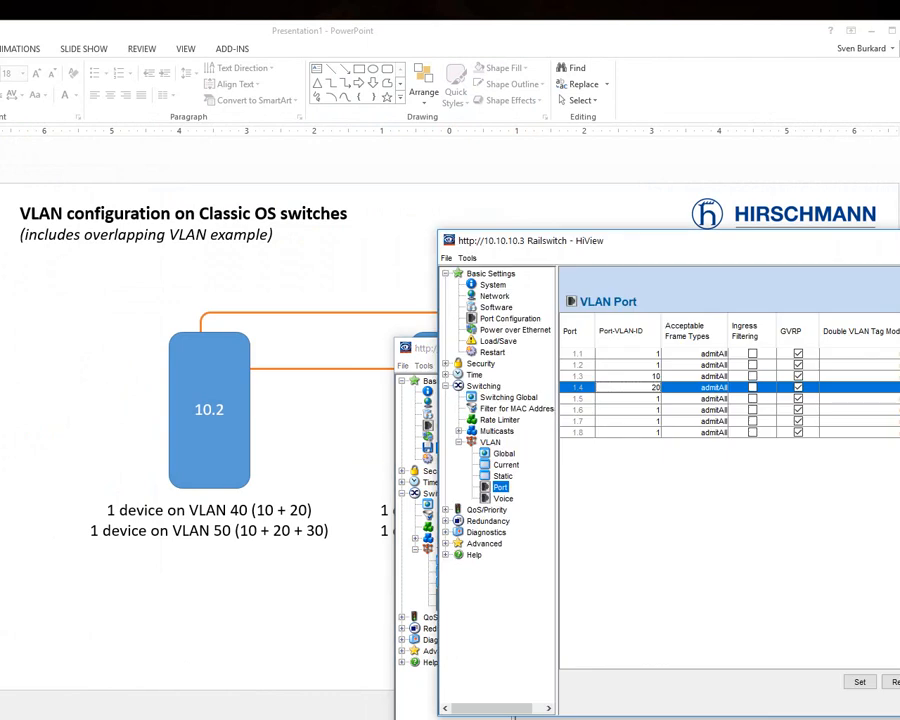
left_click_drag(860, 247, 442, 166)
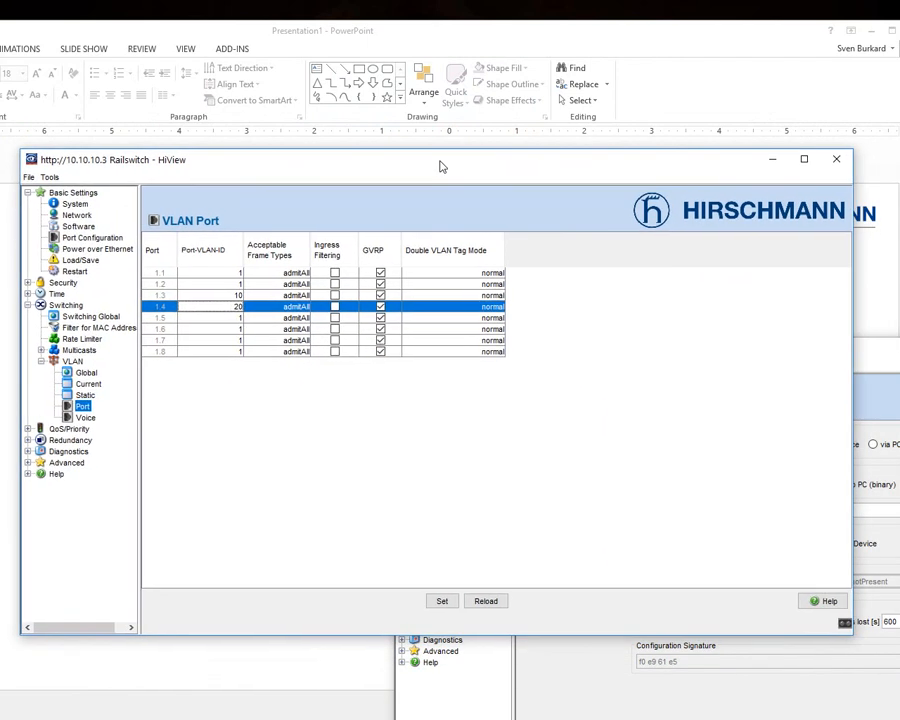
left_click(80, 396)
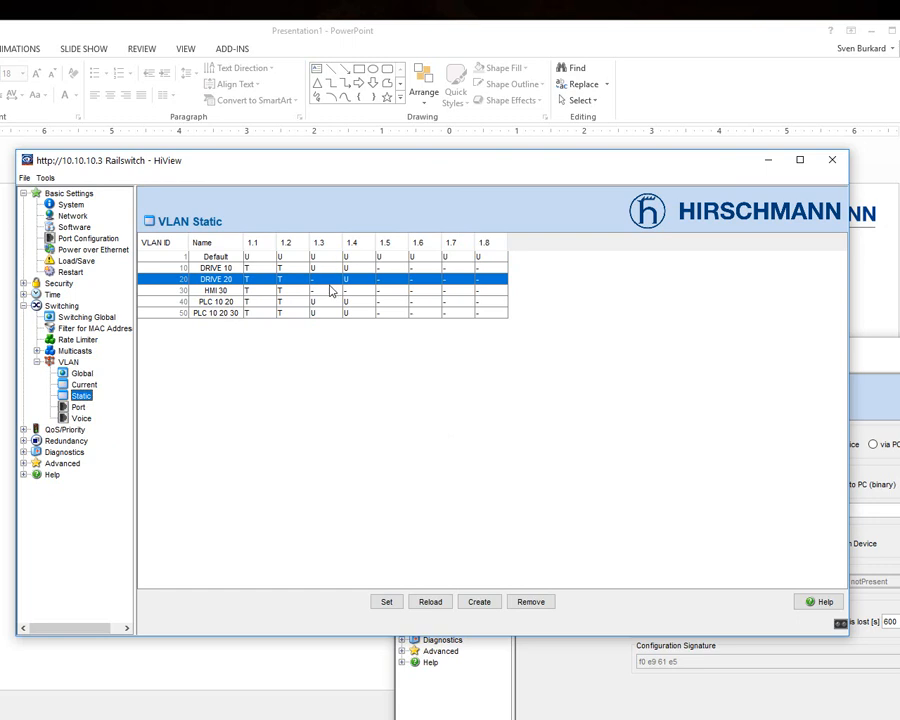
left_click(178, 268)
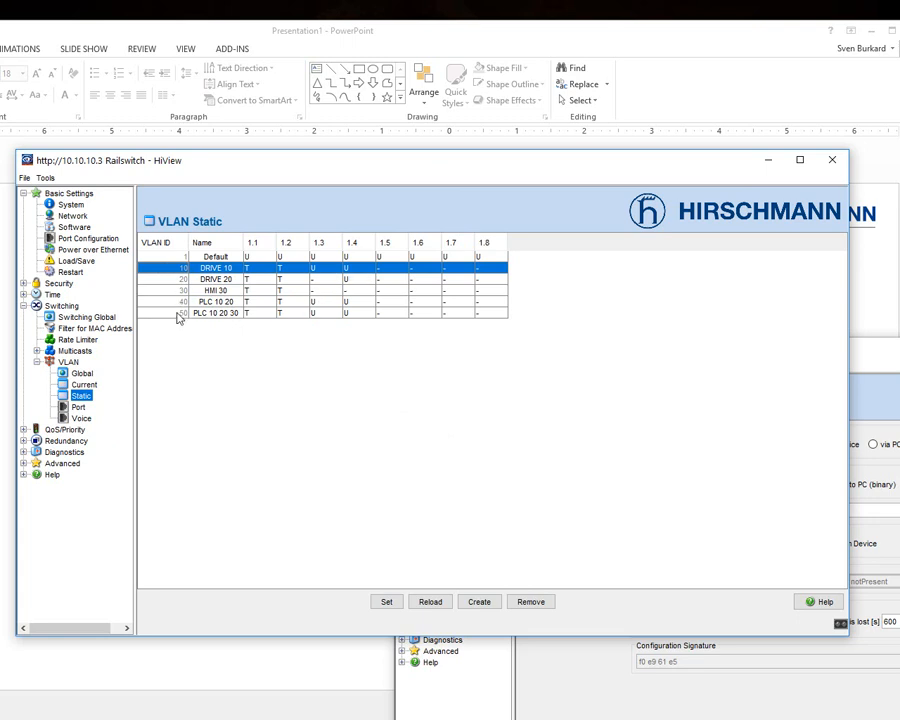
left_click(173, 280)
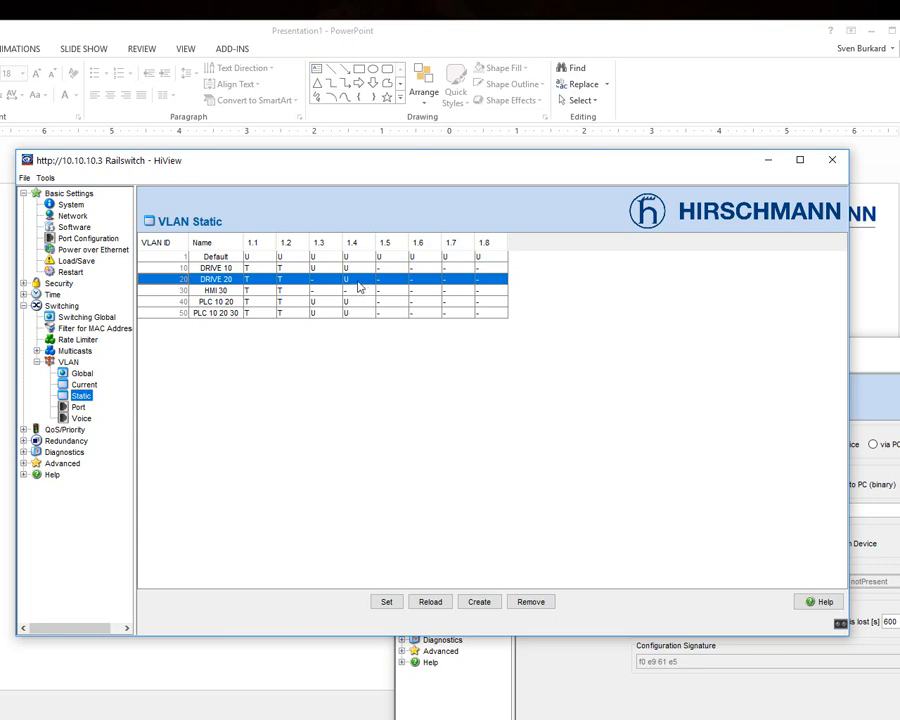
left_click(180, 301)
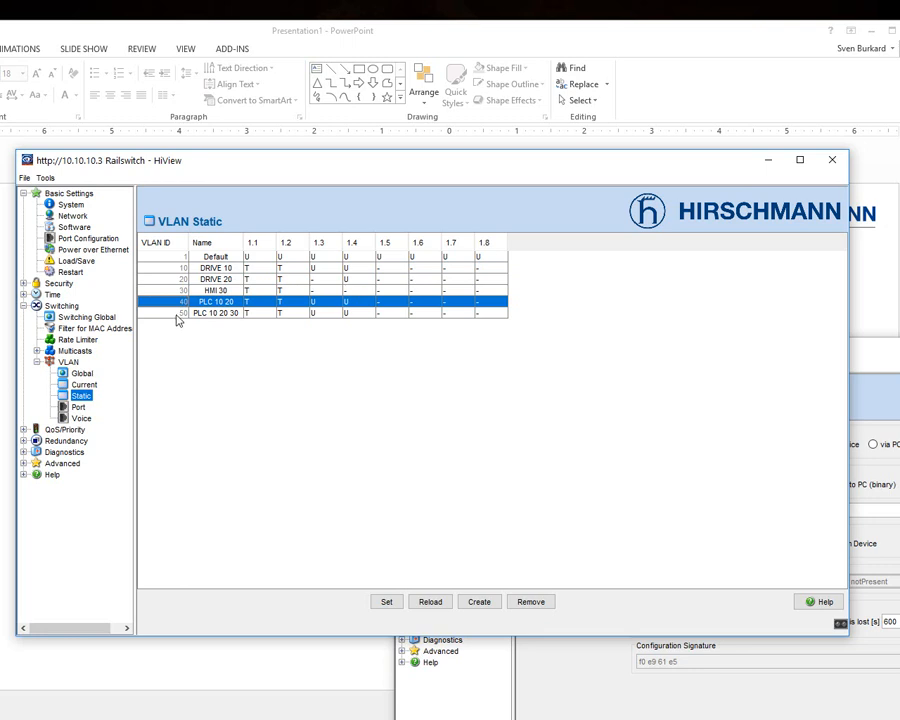
left_click(179, 314)
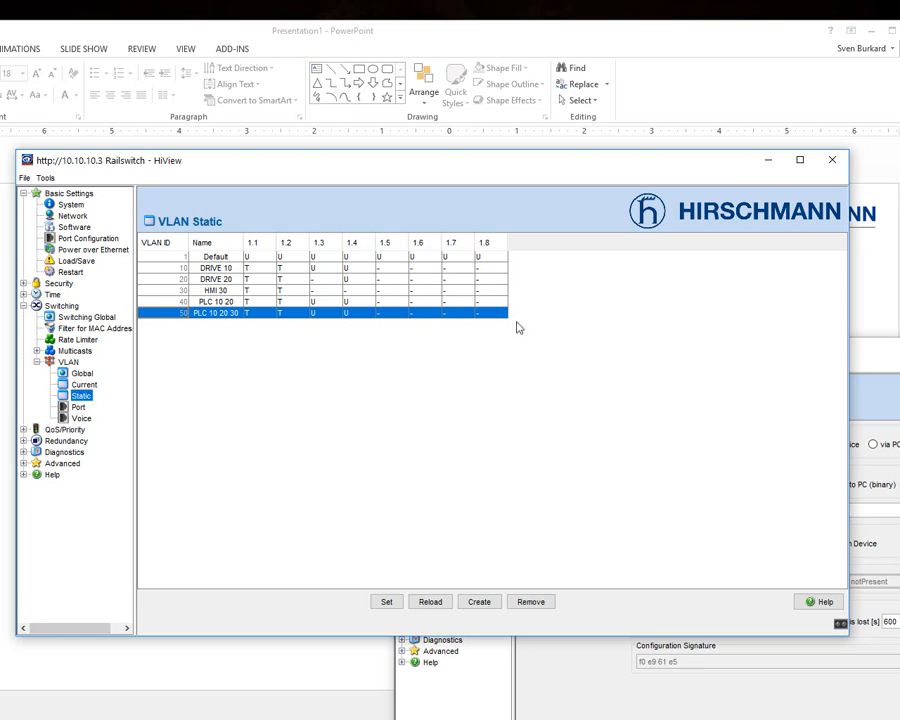
left_click(168, 270)
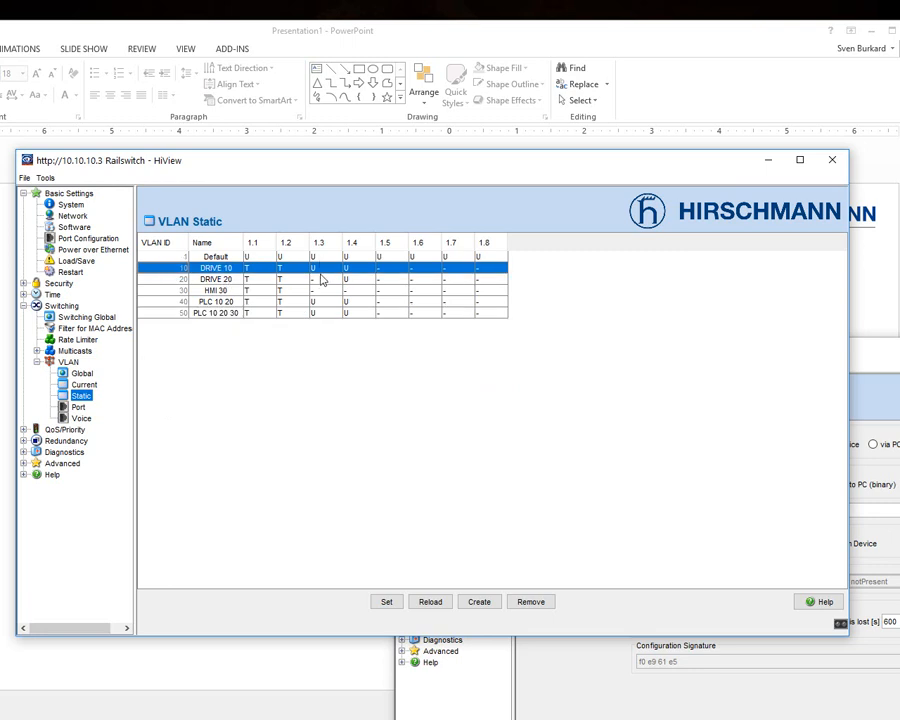
left_click(157, 280)
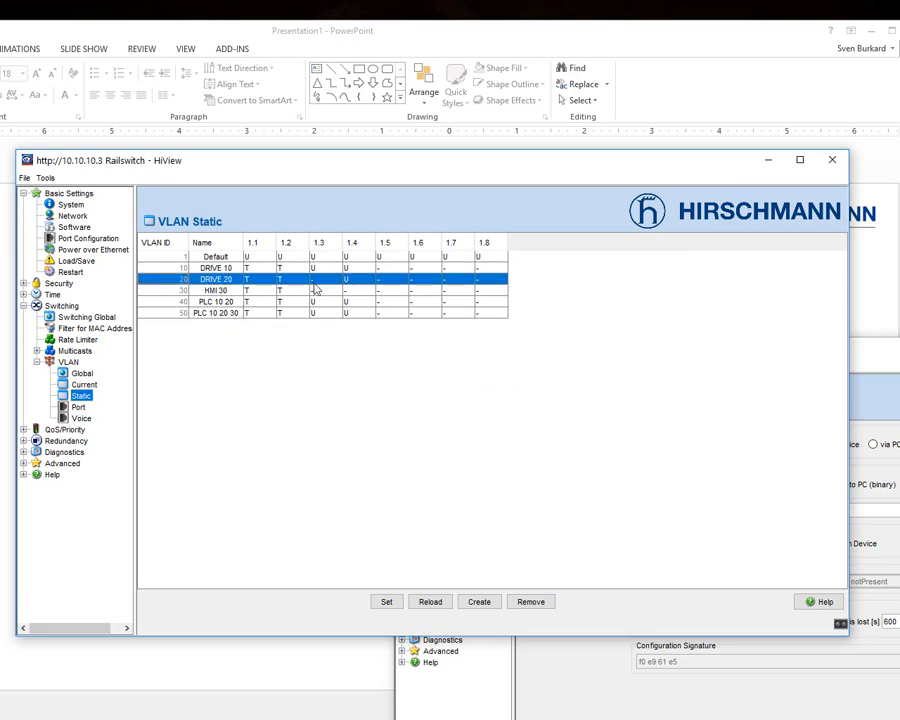
Step: Check the port VLAN IDs on switch 10.10.10.3, save its configuration to the device, and minimize its window
left_click(78, 407)
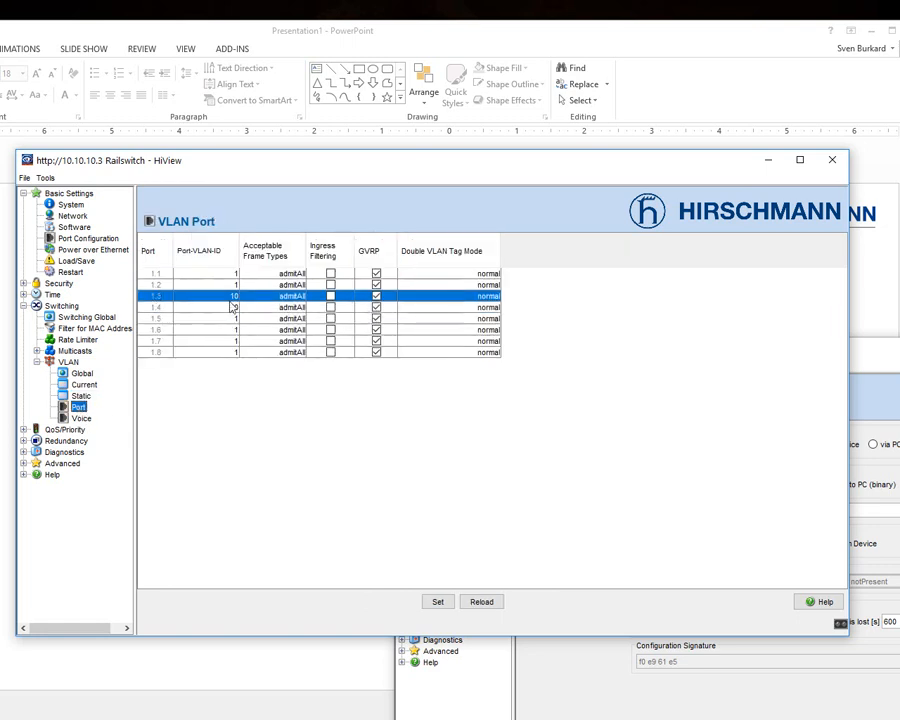
left_click(174, 309)
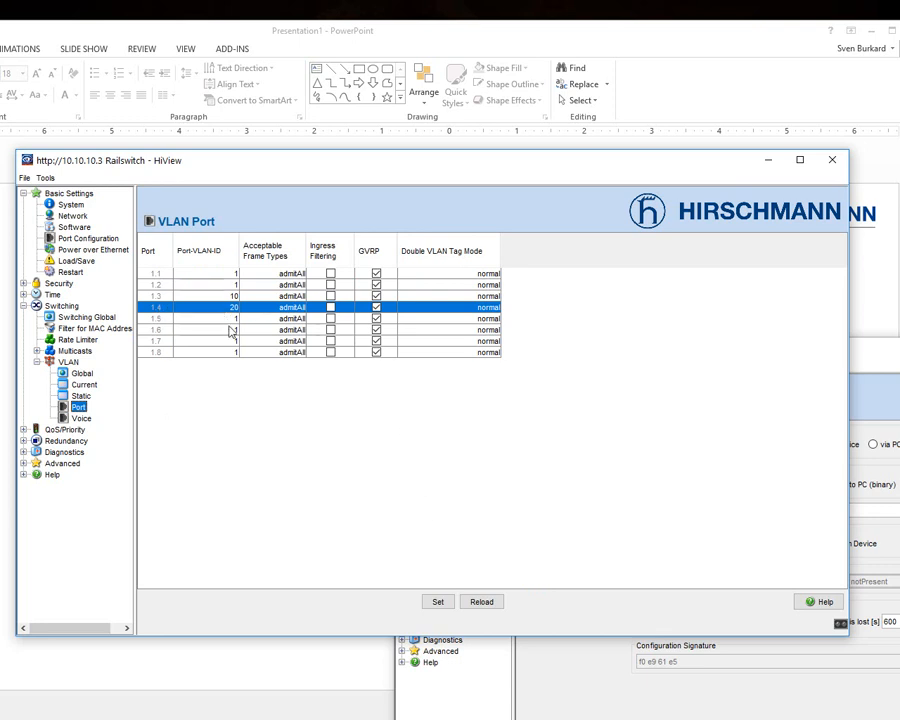
left_click(76, 261)
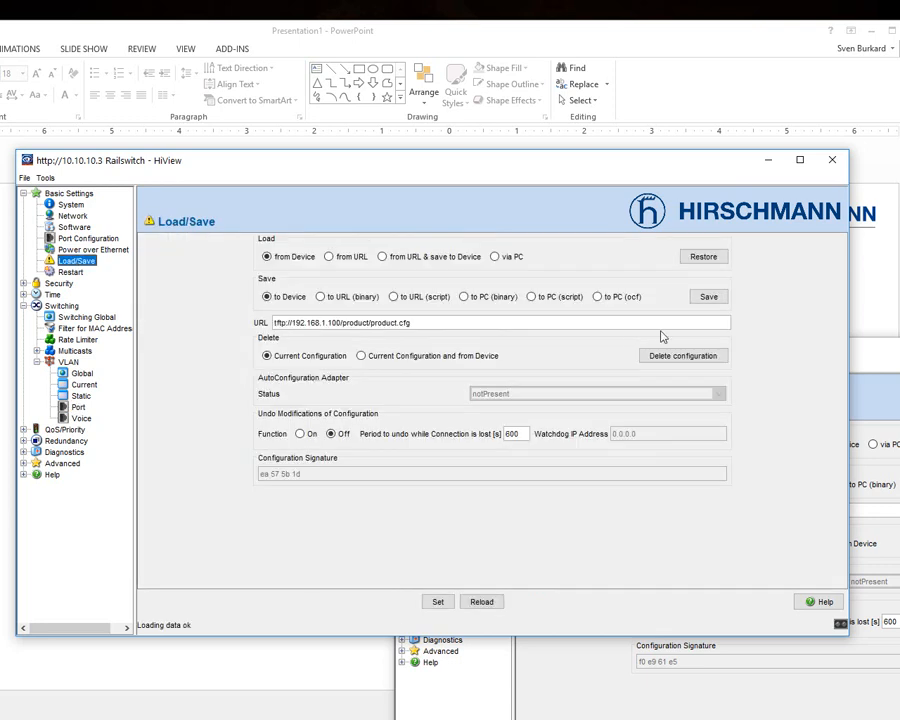
left_click(714, 297)
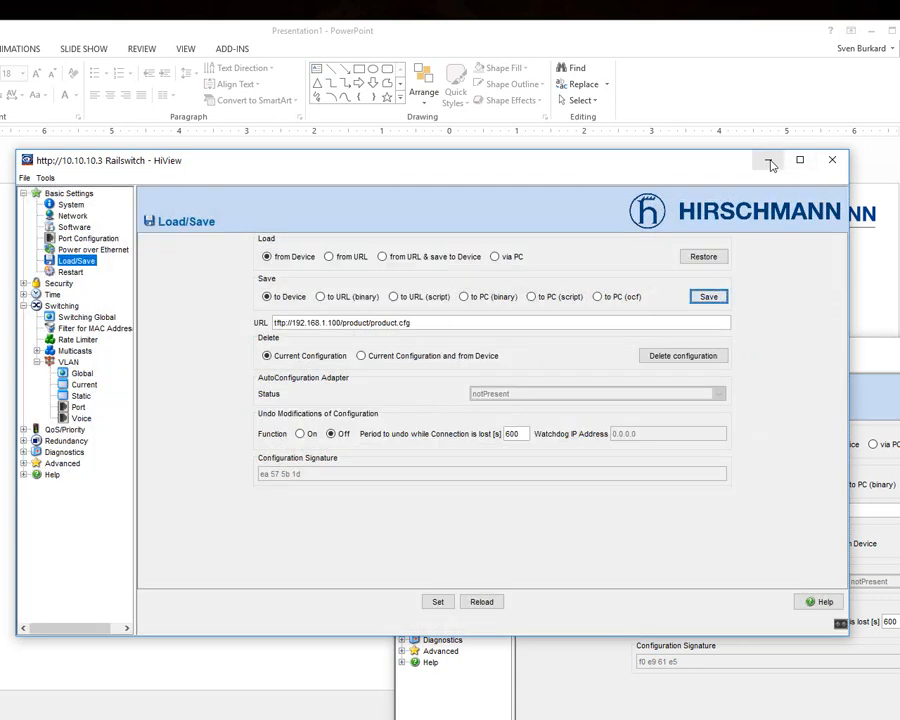
left_click(768, 160)
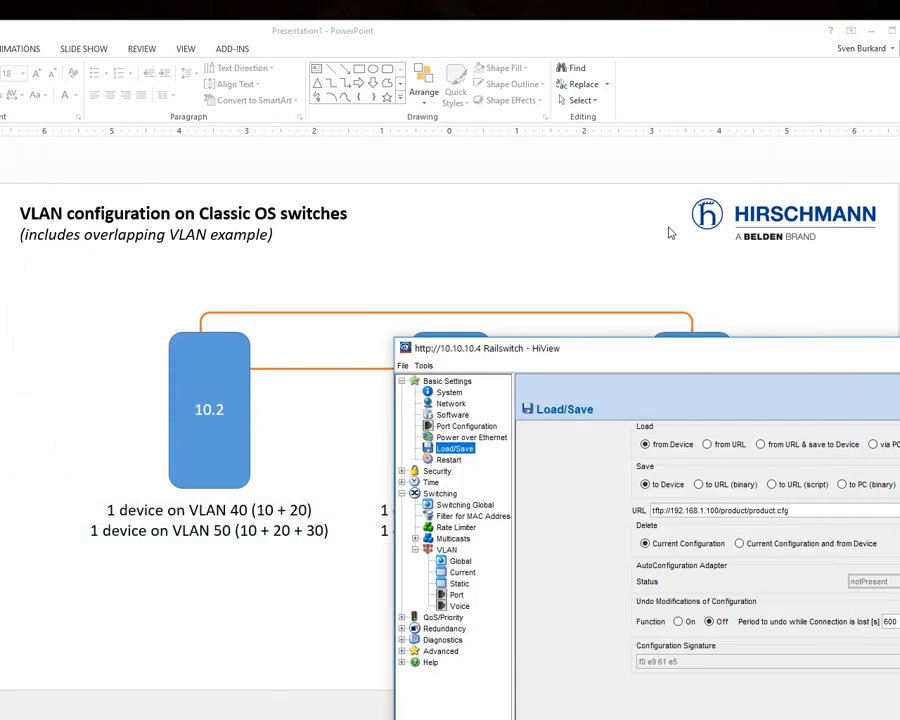
Step: Switch to the 10.10.10.4 switch and examine the static port memberships of VLANs 20, 30 and 40
left_click(551, 264)
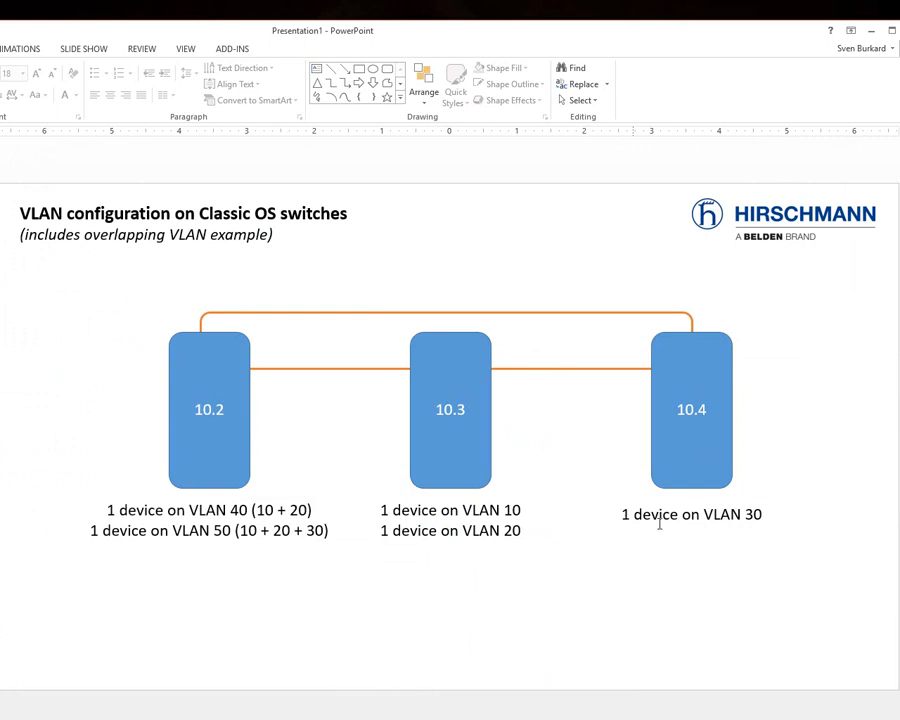
left_click_drag(898, 316, 636, 174)
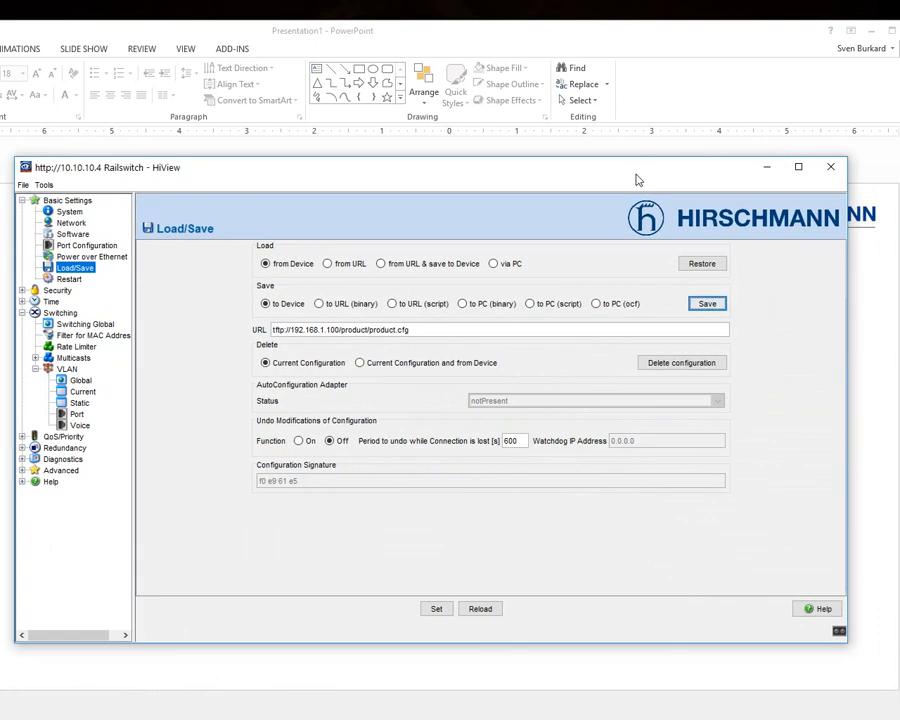
left_click(79, 402)
left_click(82, 391)
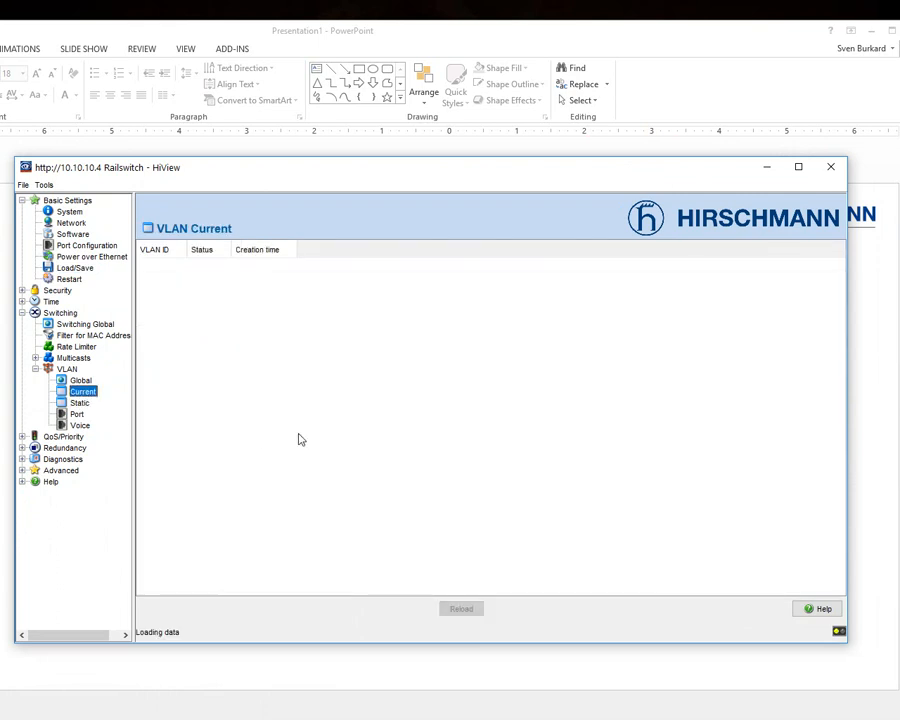
left_click(80, 403)
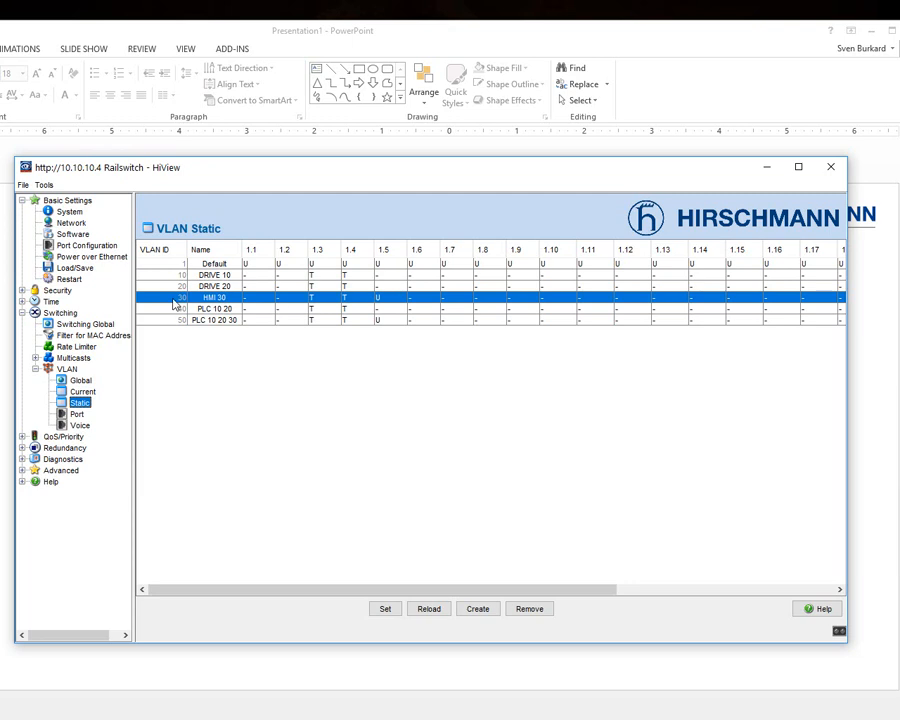
left_click(386, 304)
left_click(430, 458)
left_click(173, 308)
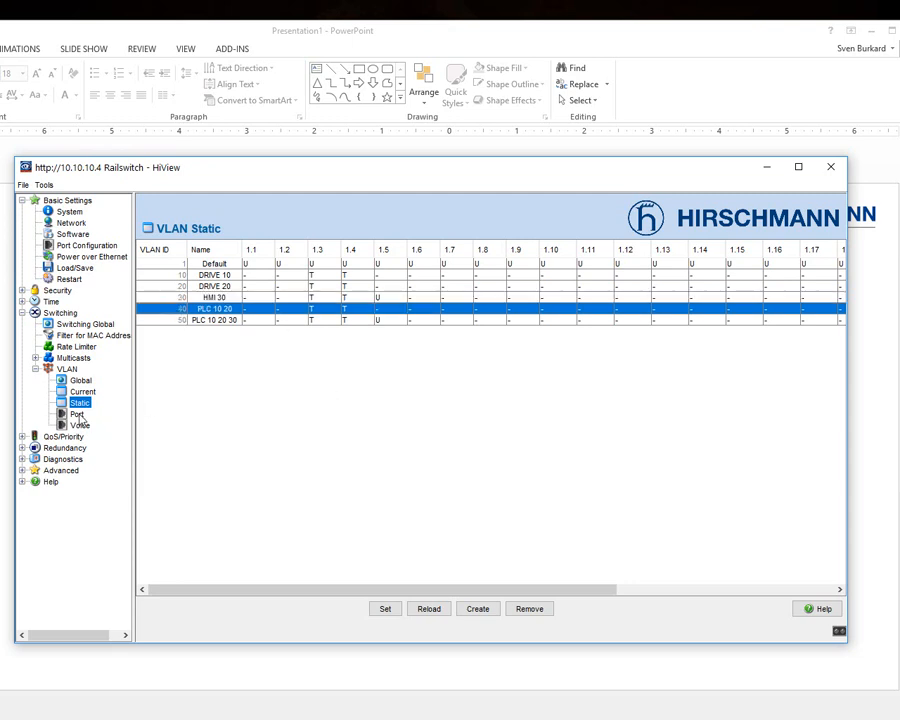
left_click(178, 287)
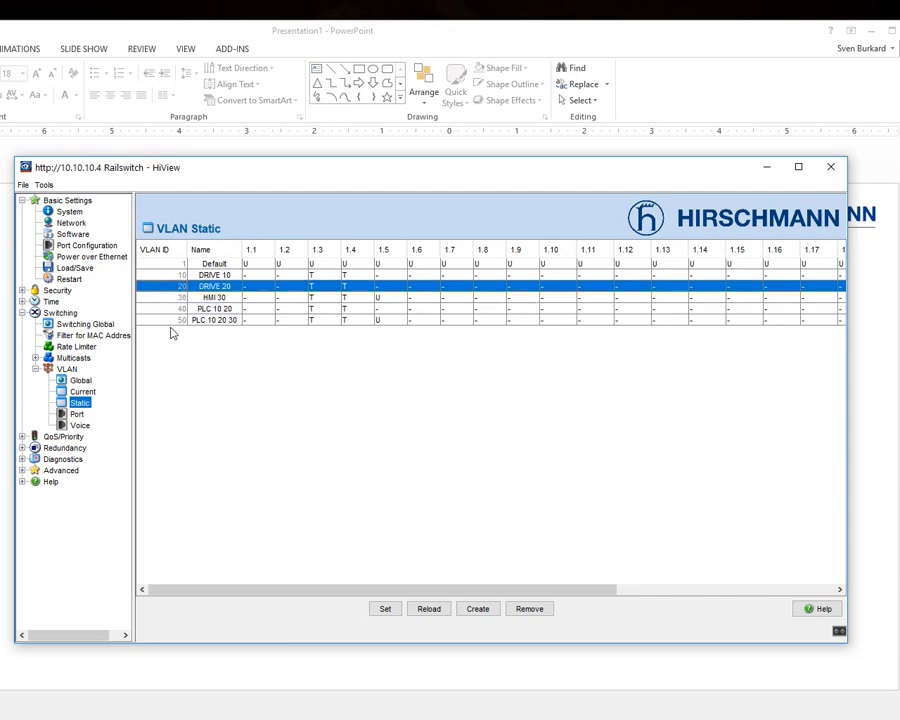
left_click(166, 298)
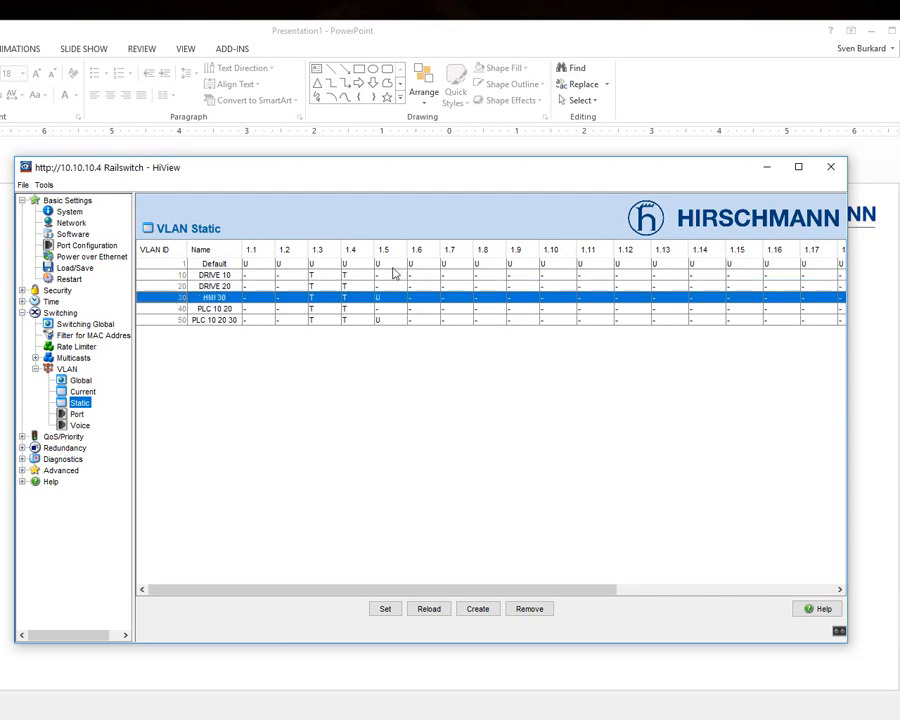
Step: Check the port VLAN ID of port 1.5 on switch 10.10.10.4, and return to the PowerPoint topology slide
left_click(77, 413)
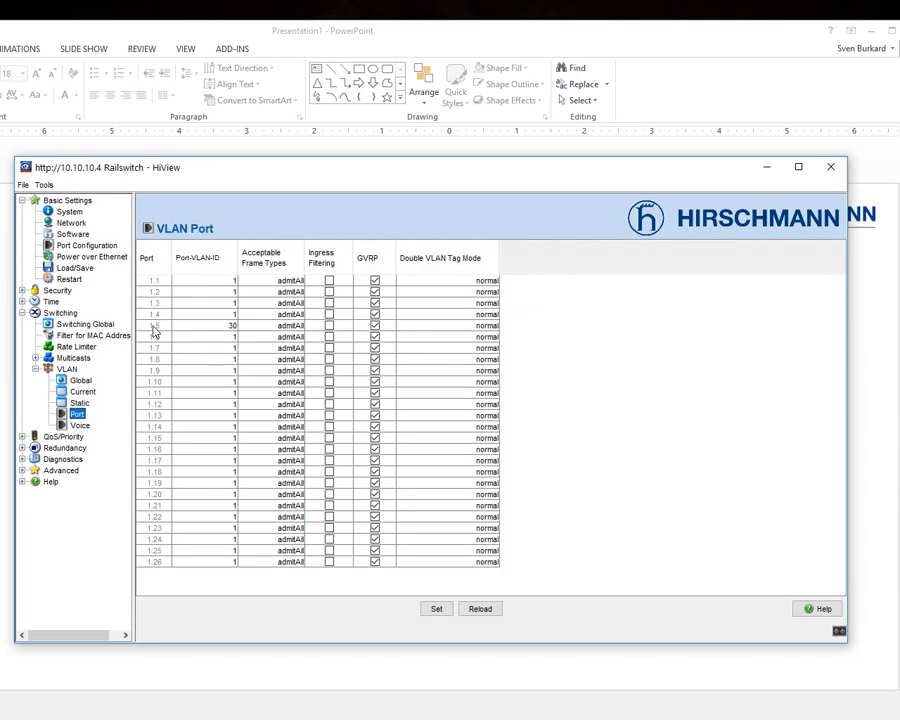
left_click(184, 326)
left_click(424, 607)
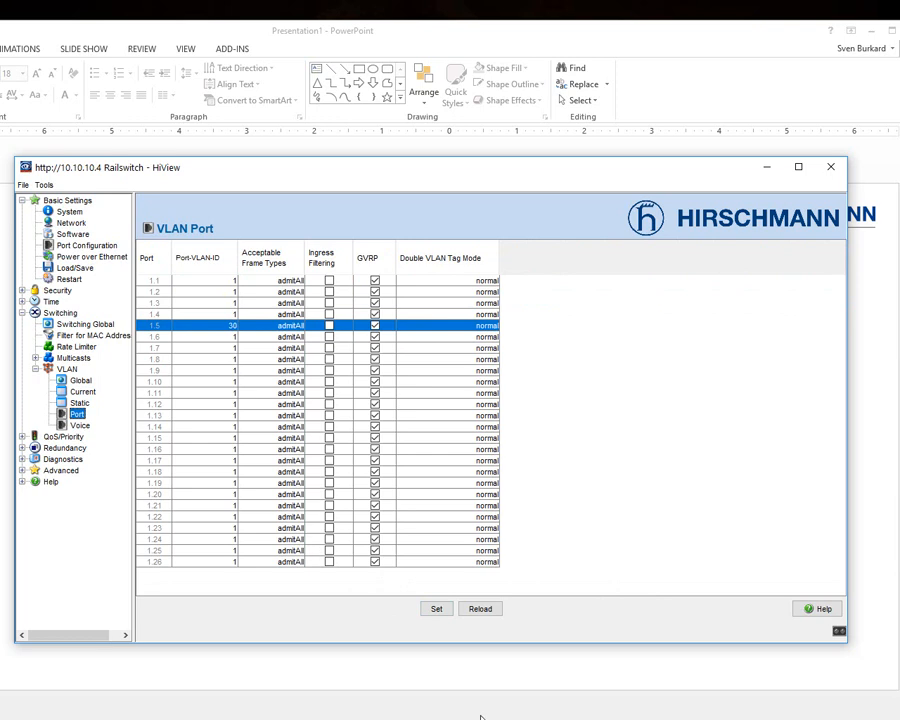
left_click(831, 167)
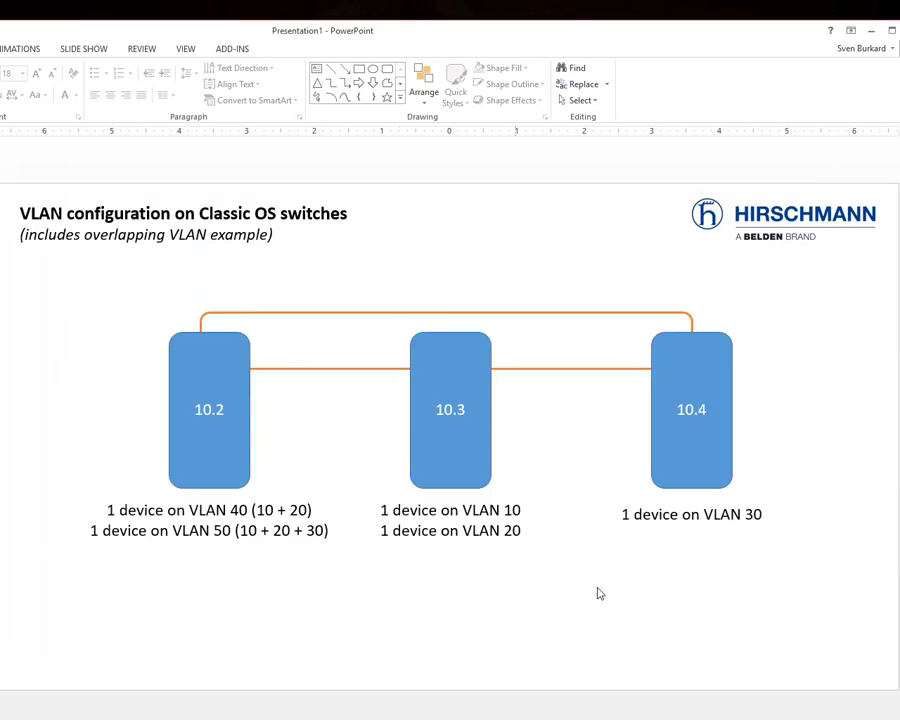